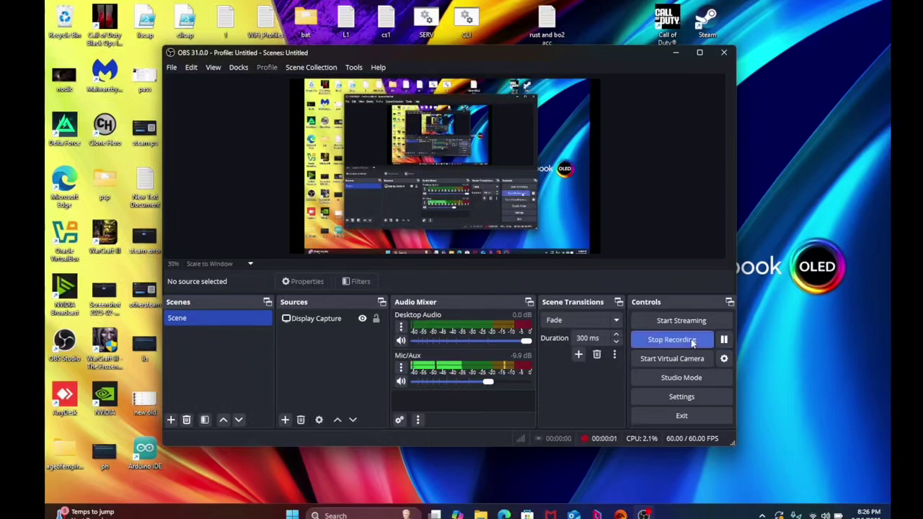
- Switch to Microsoft Edge and search the web for "anadius updater"
click(526, 502)
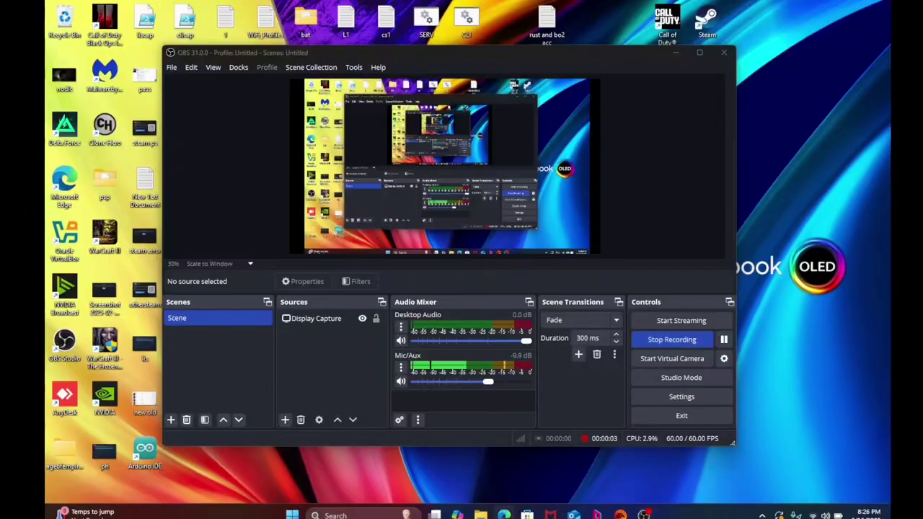
click(504, 514)
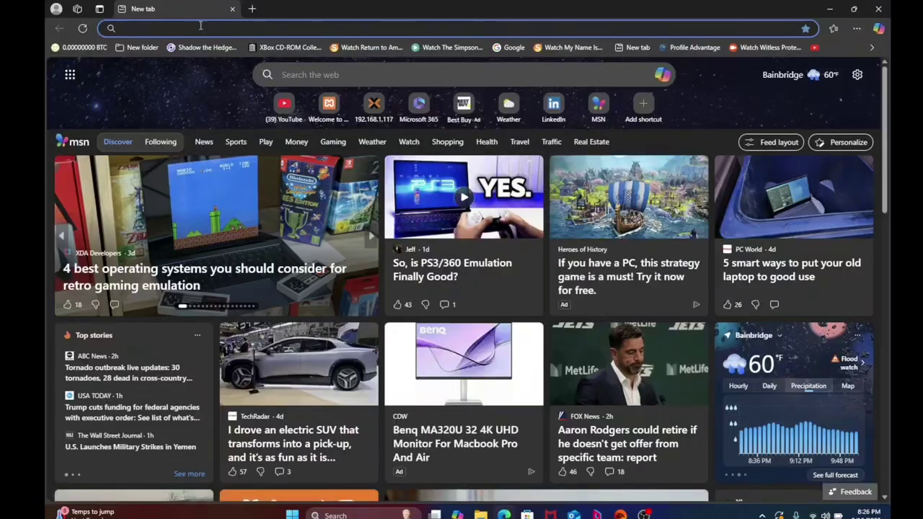
click(198, 27)
text(anadius)
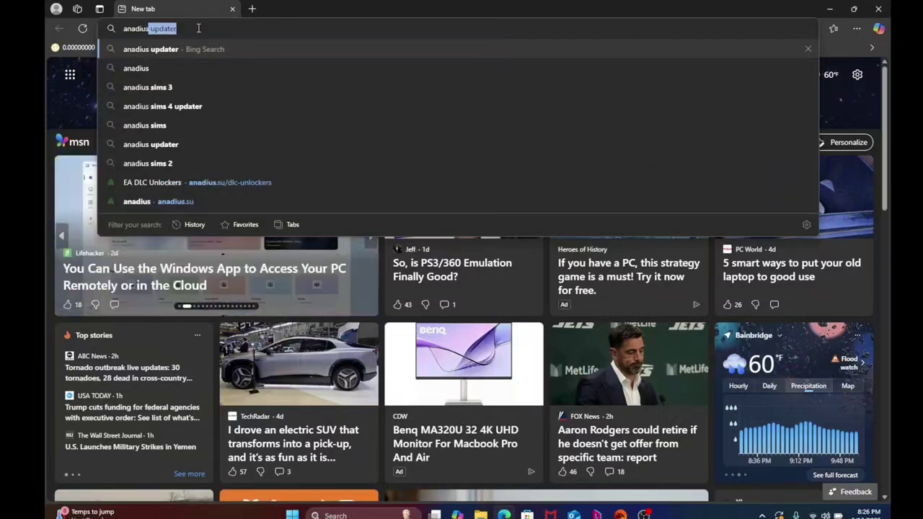
text( up)
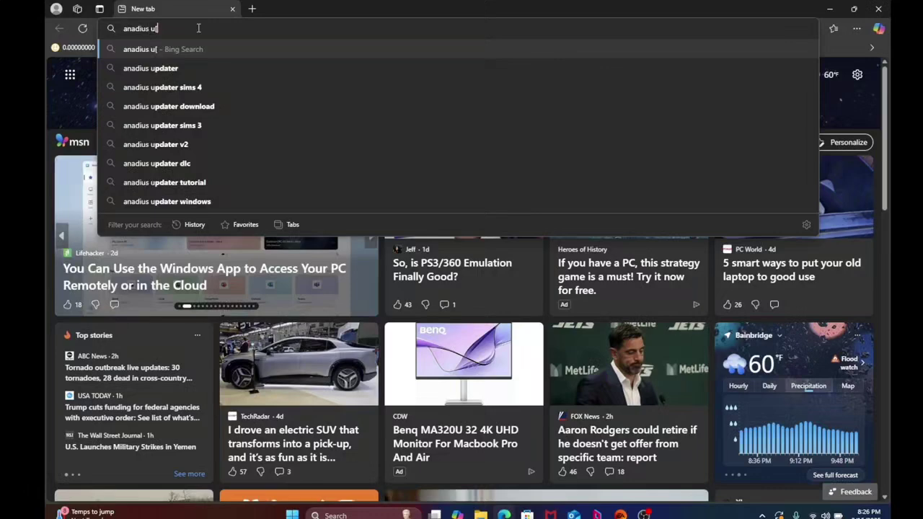
text(dater)
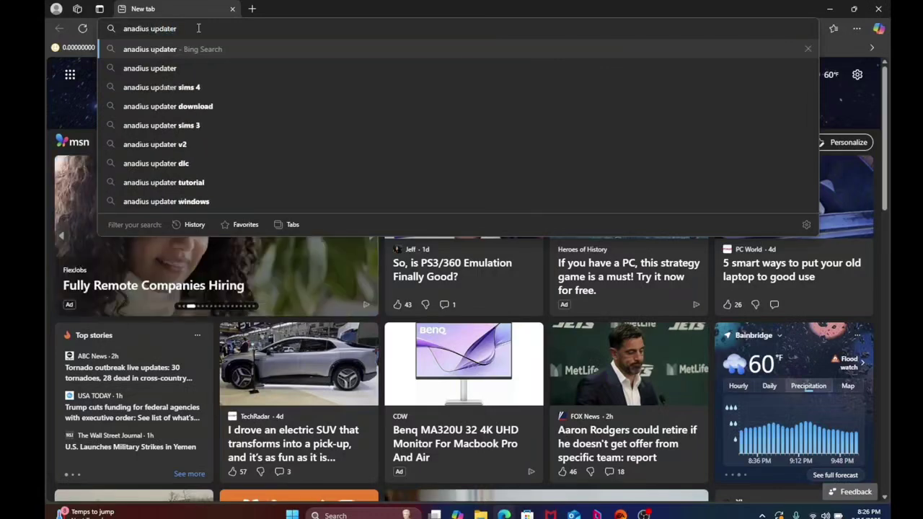
key(Return)
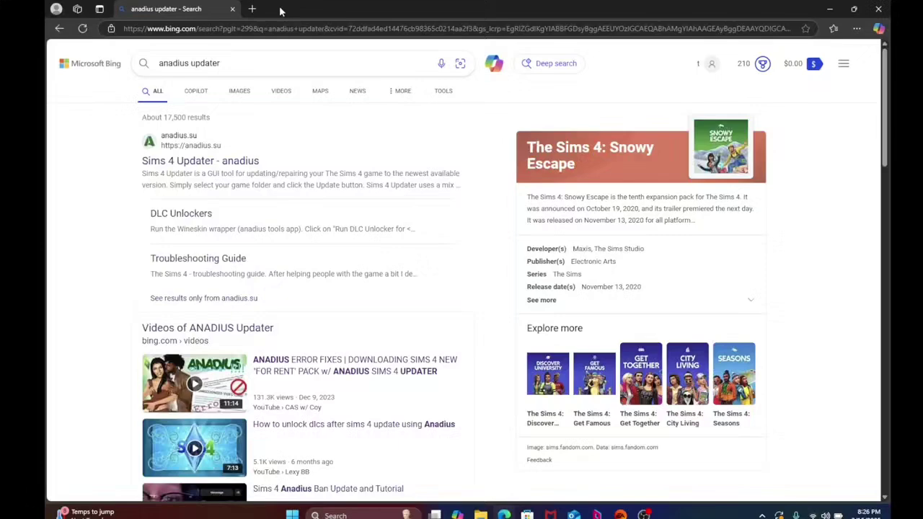
- Search the web for "anadius unlocker" in a new browser tab
click(252, 8)
text(ana)
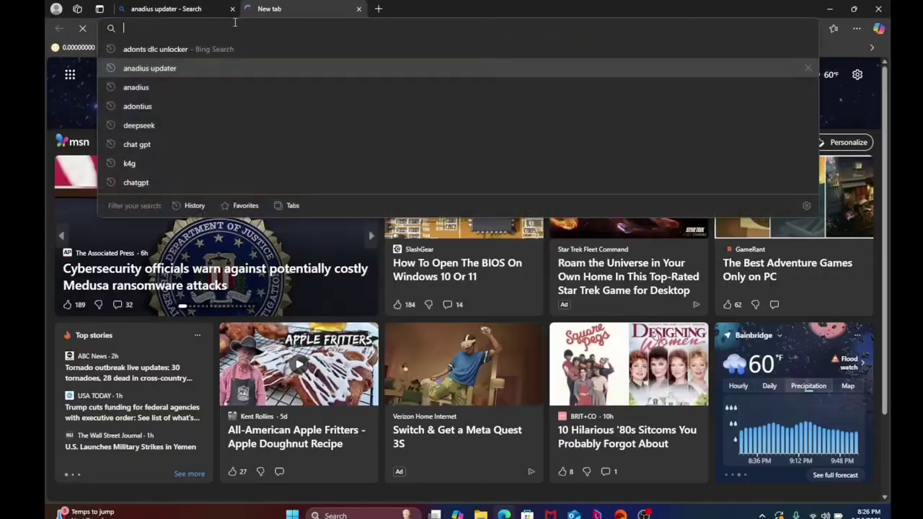
text(di)
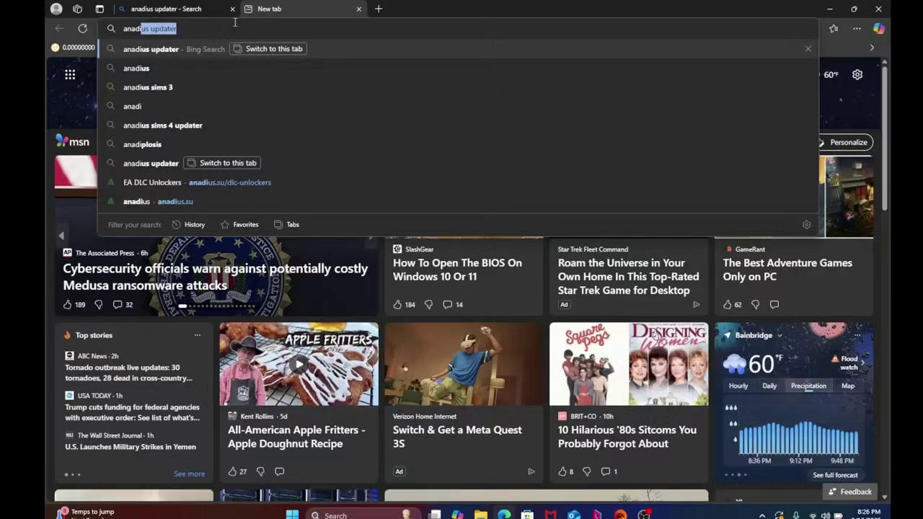
text(us unl)
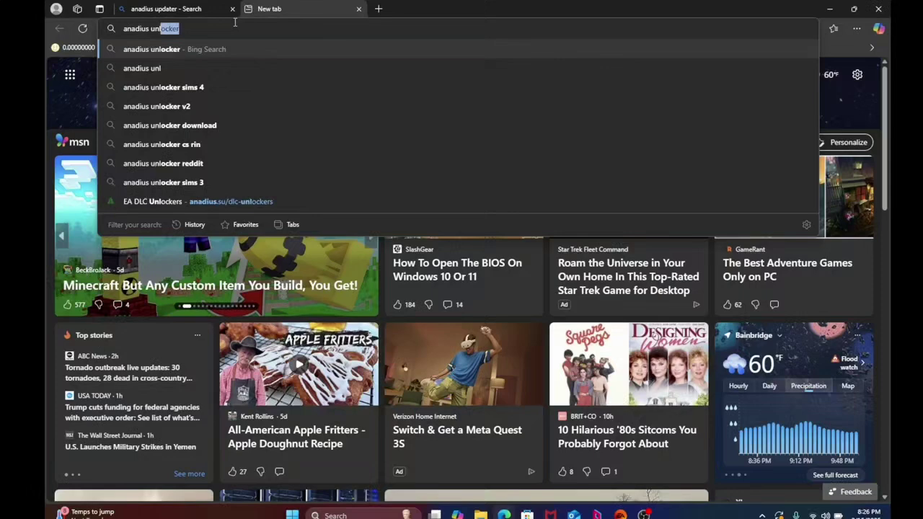
text(ocker)
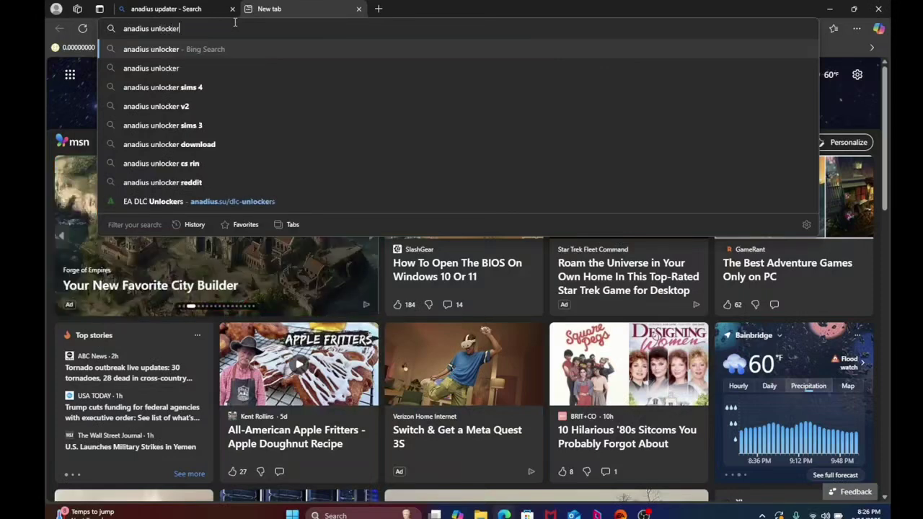
key(Return)
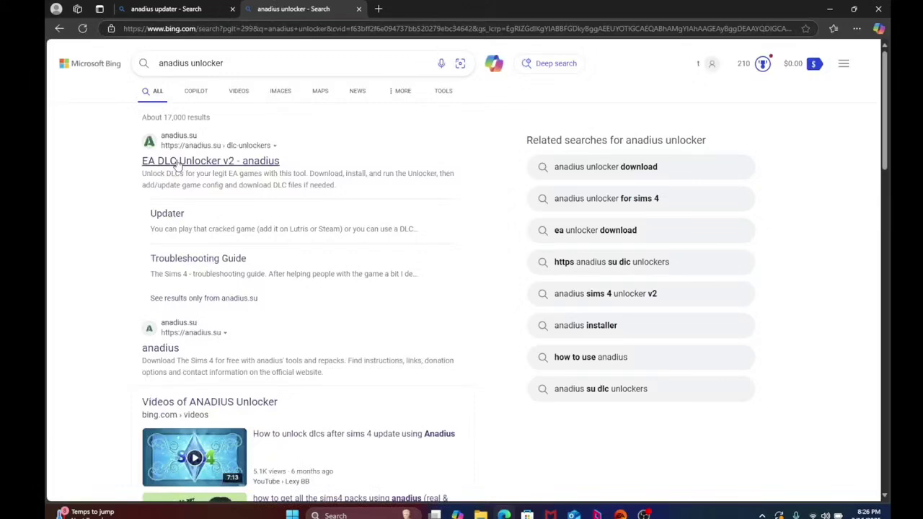
- Open the EA DLC Unlocker v2 page on anadius.su from the results and close the "anadius unlocker" search tab
click(175, 164)
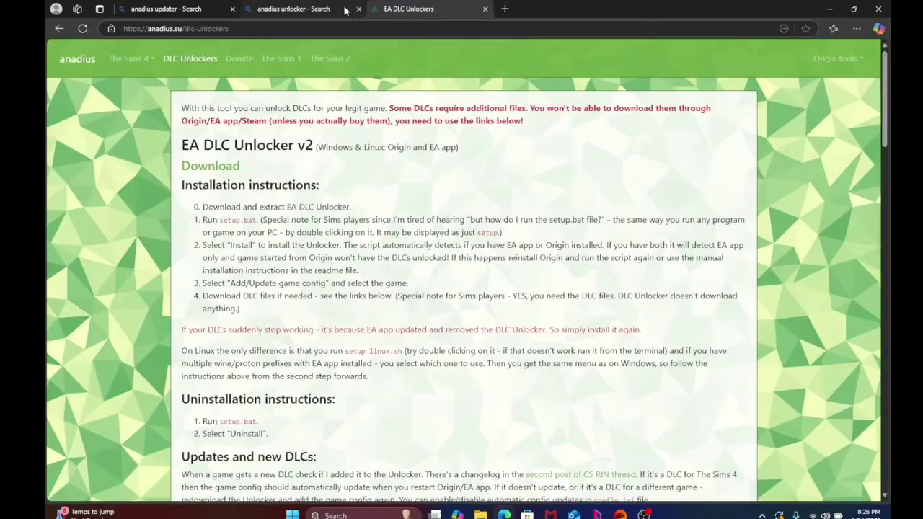
click(339, 9)
click(359, 8)
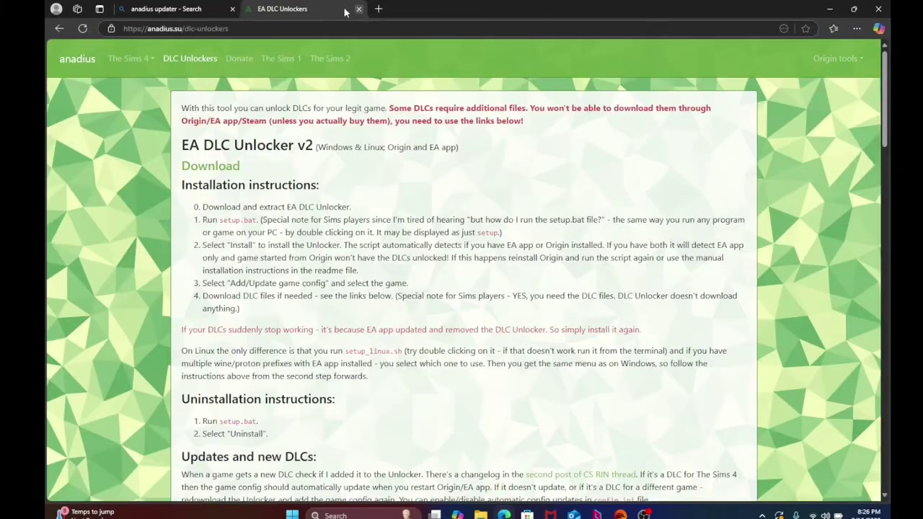
- Open the Sims 4 Updater page from the "anadius updater" results and close that search tab
click(201, 8)
click(178, 163)
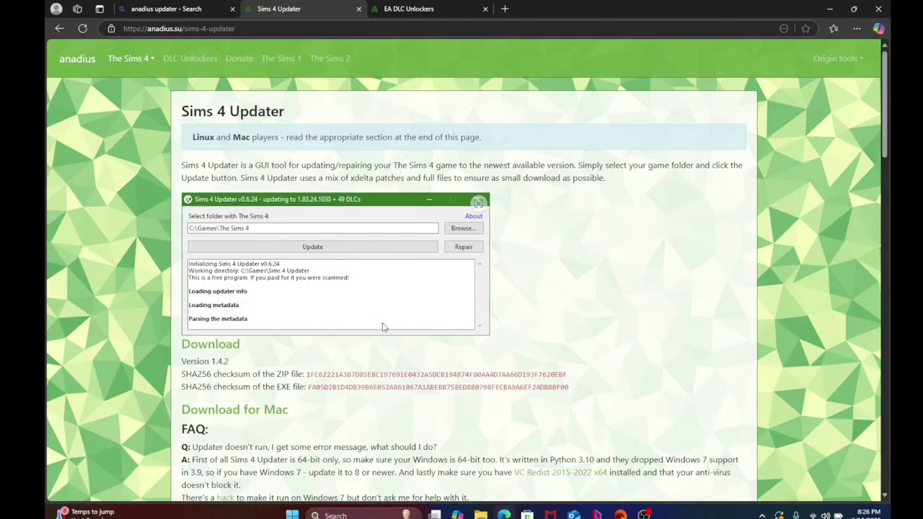
scroll(362, 332, down, 3)
scroll(362, 334, up, 1)
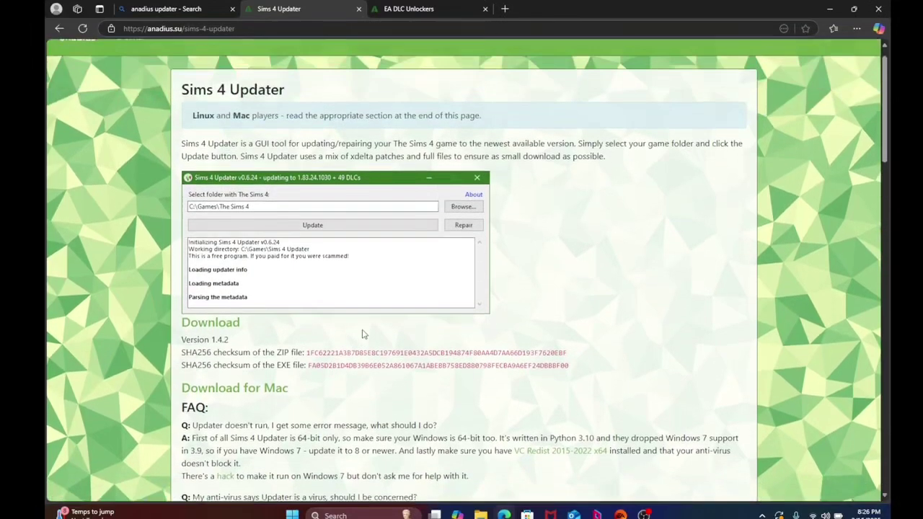
scroll(363, 333, down, 2)
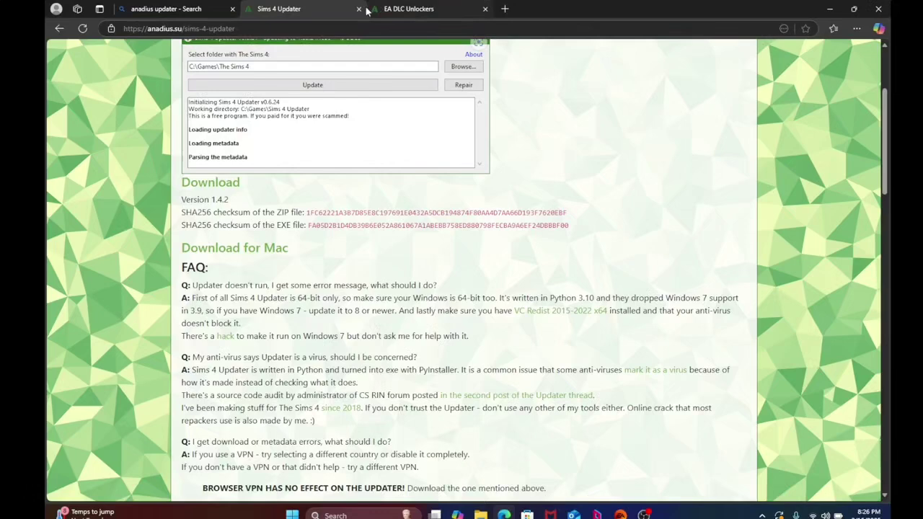
click(166, 9)
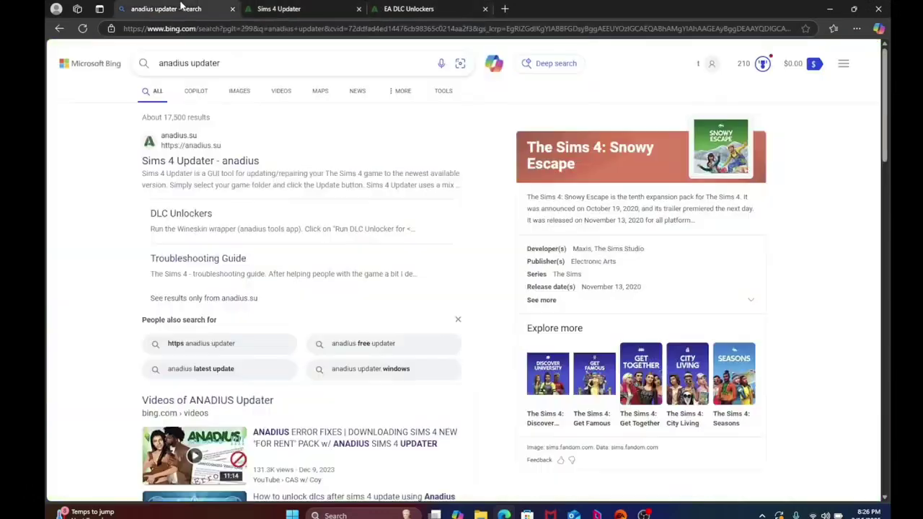
click(232, 9)
- Download EA DLC Unlocker v2 and the Windows version of Sims 4 Updater from their anadius.su pages
click(321, 9)
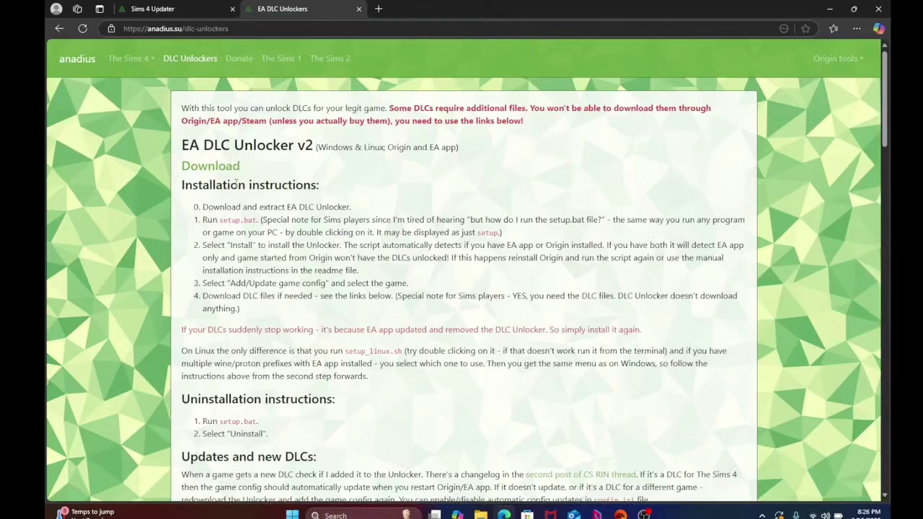
click(220, 168)
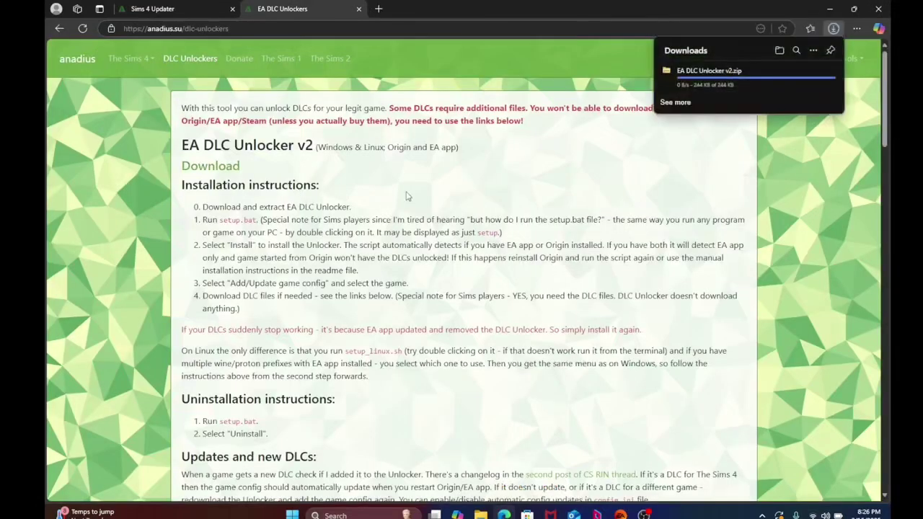
click(176, 9)
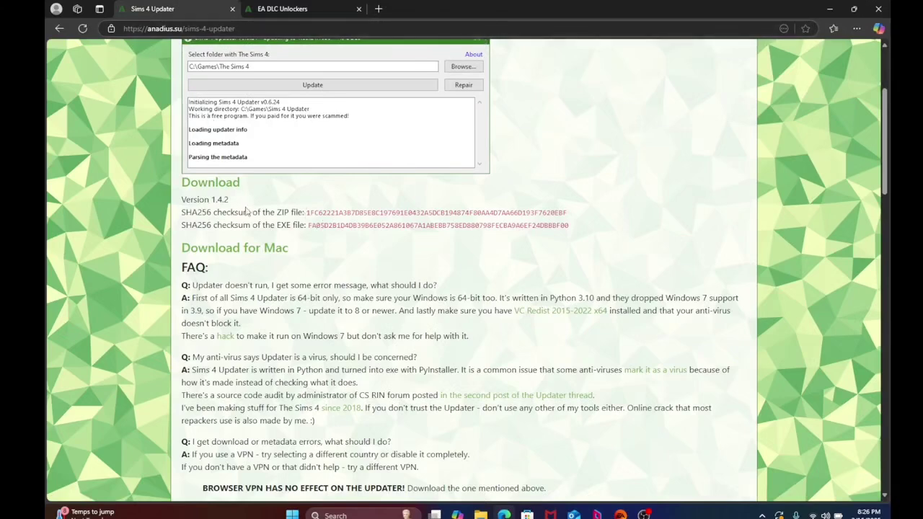
scroll(245, 240, up, 2)
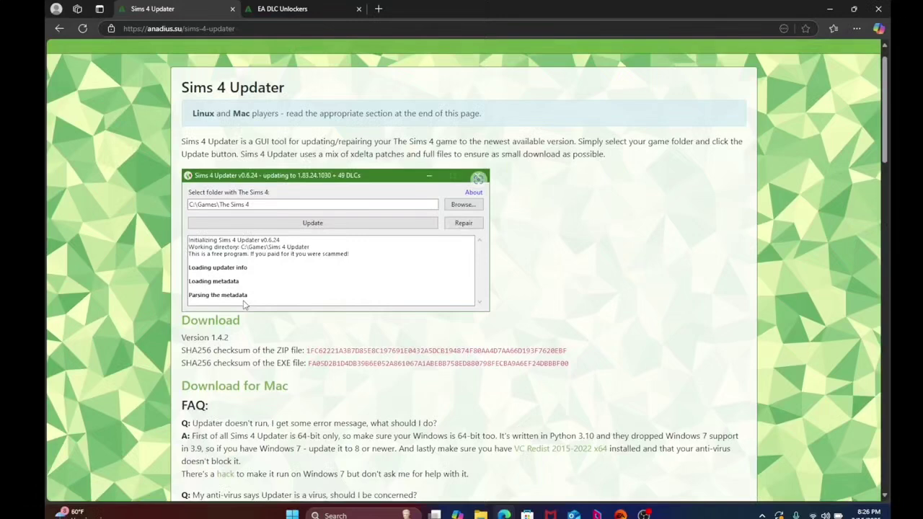
click(229, 320)
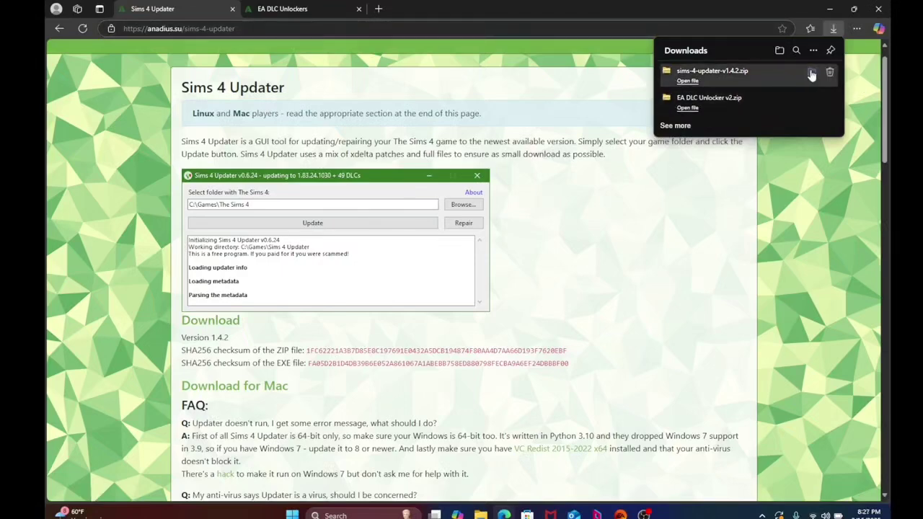
- Extract the downloaded sims-4-updater-v1.4.2 archive into a same-named folder in Downloads and minimize the extracted folder's window
click(811, 75)
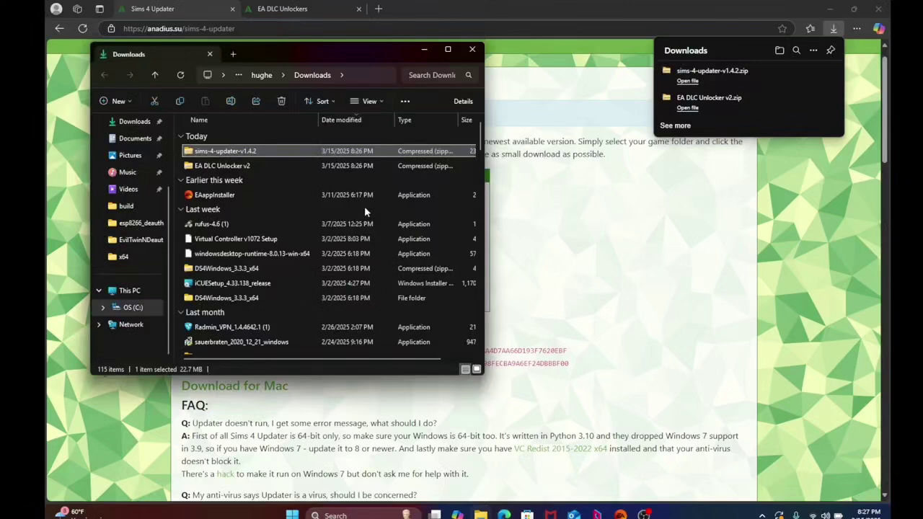
right_click(250, 155)
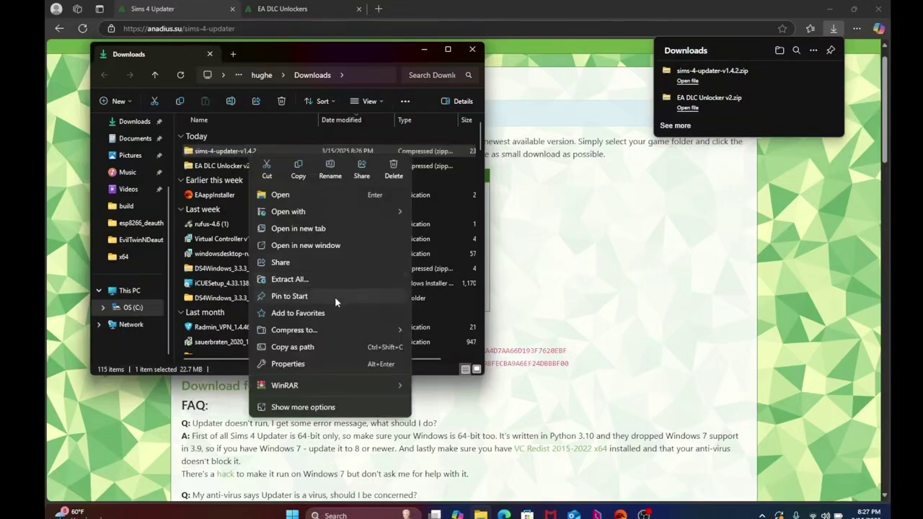
mouse_move(323, 330)
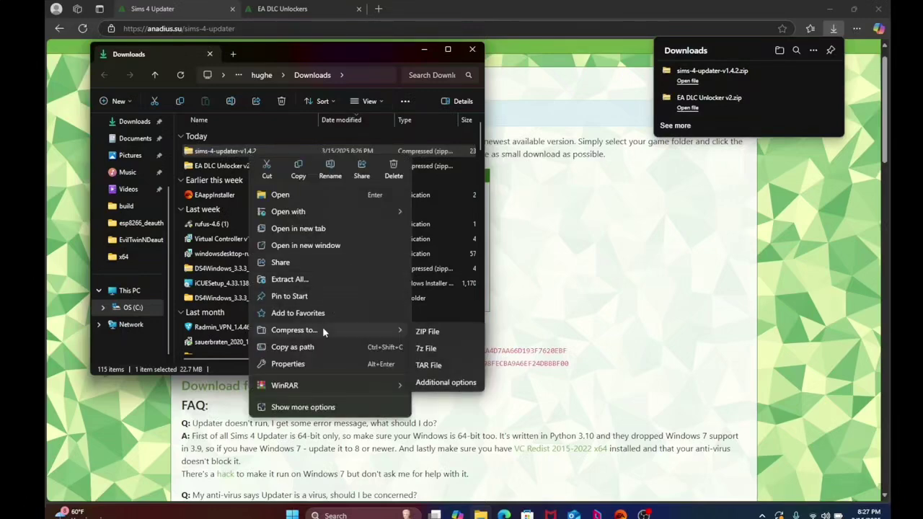
click(312, 407)
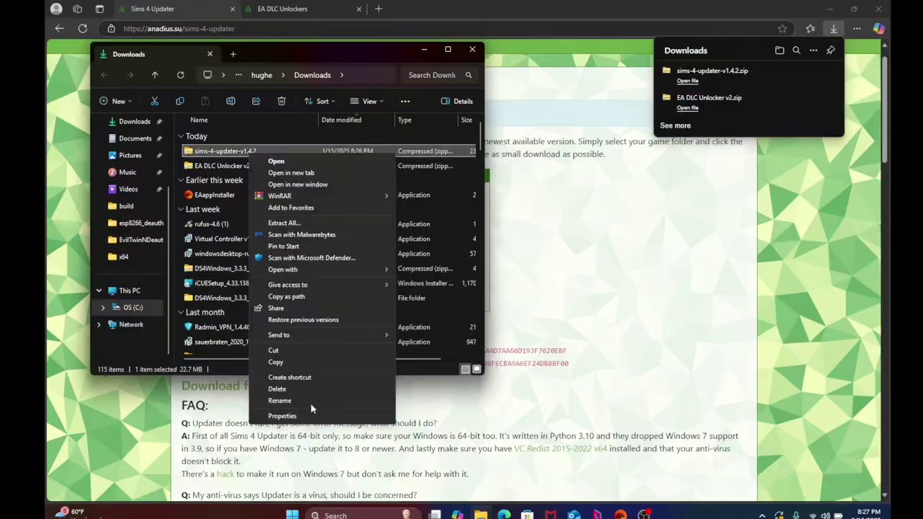
click(314, 226)
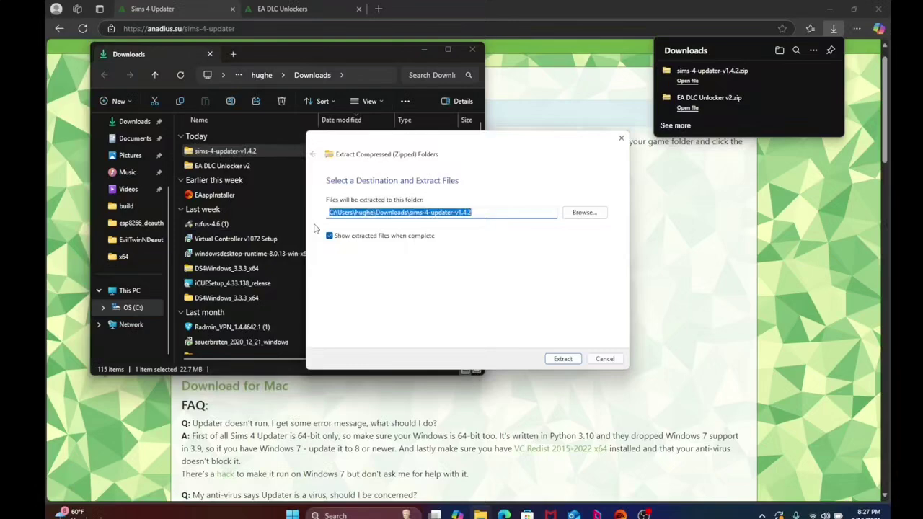
click(561, 359)
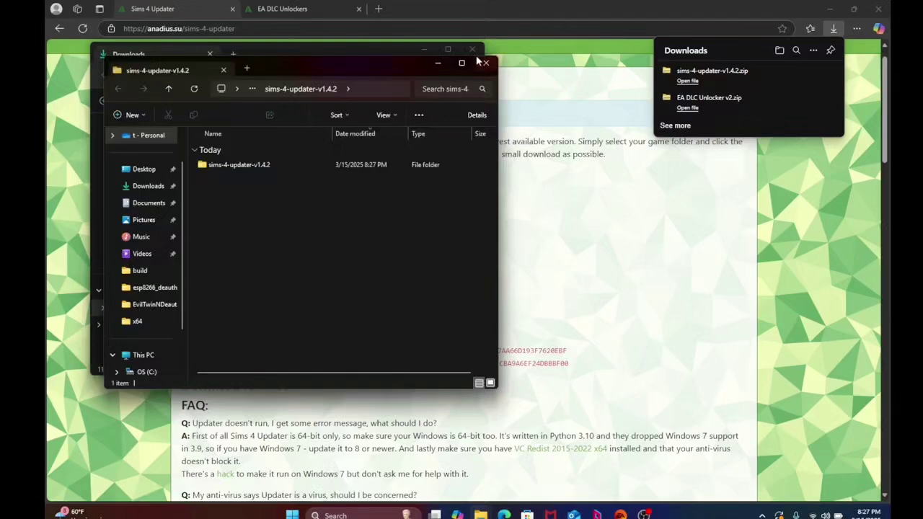
click(438, 64)
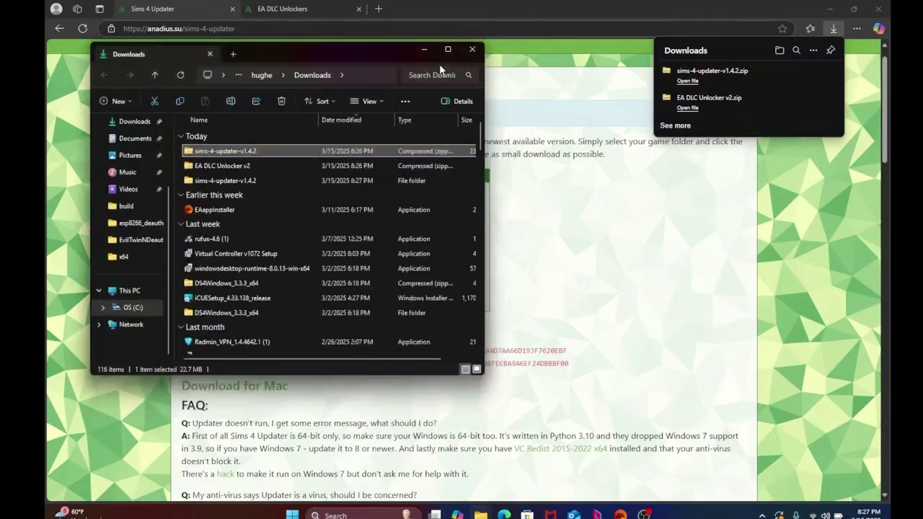
- Extract the EA DLC Unlocker v2 archive into a same-named folder in Downloads and close the Downloads window
click(248, 167)
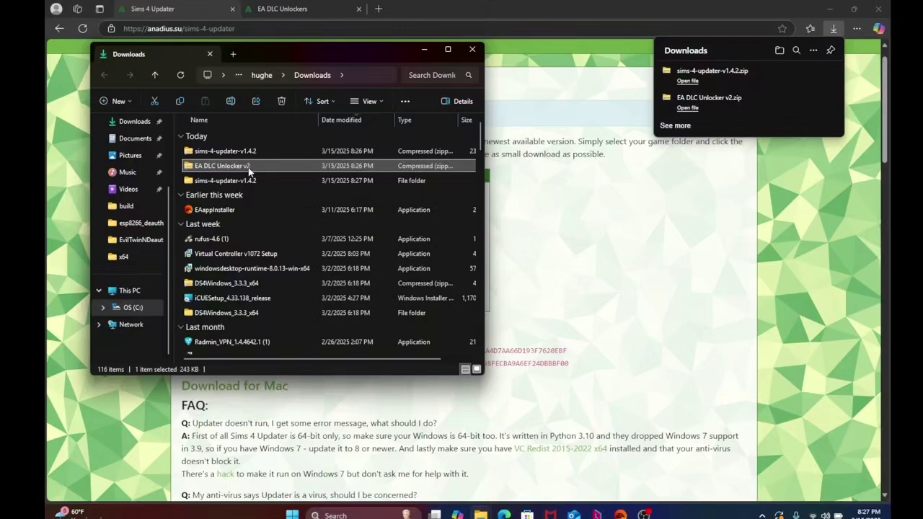
right_click(249, 168)
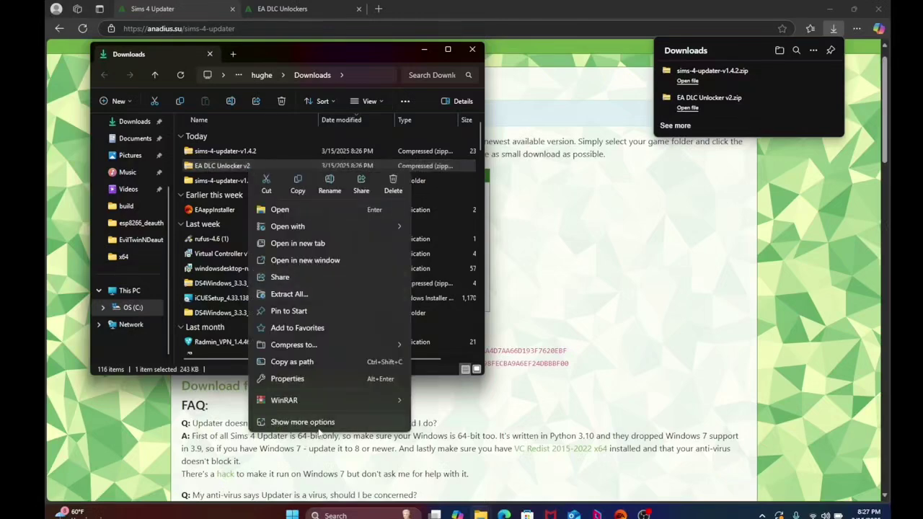
click(318, 430)
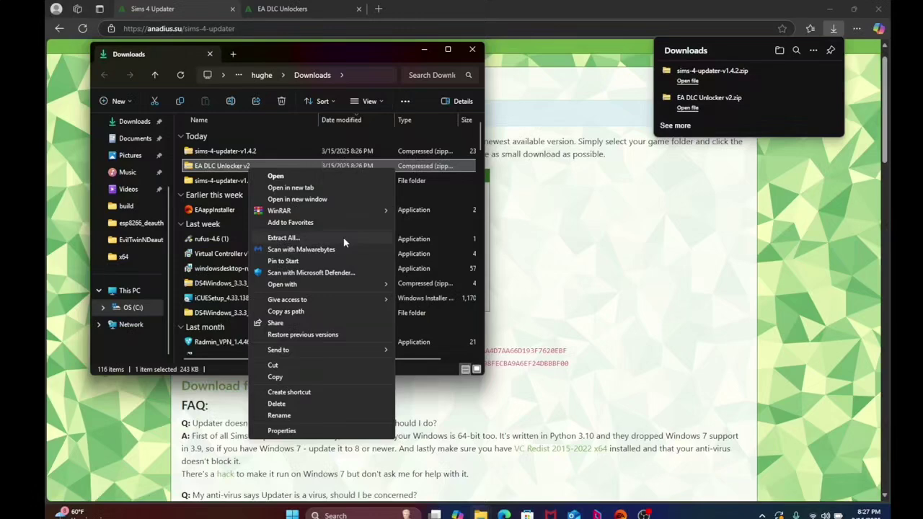
click(334, 239)
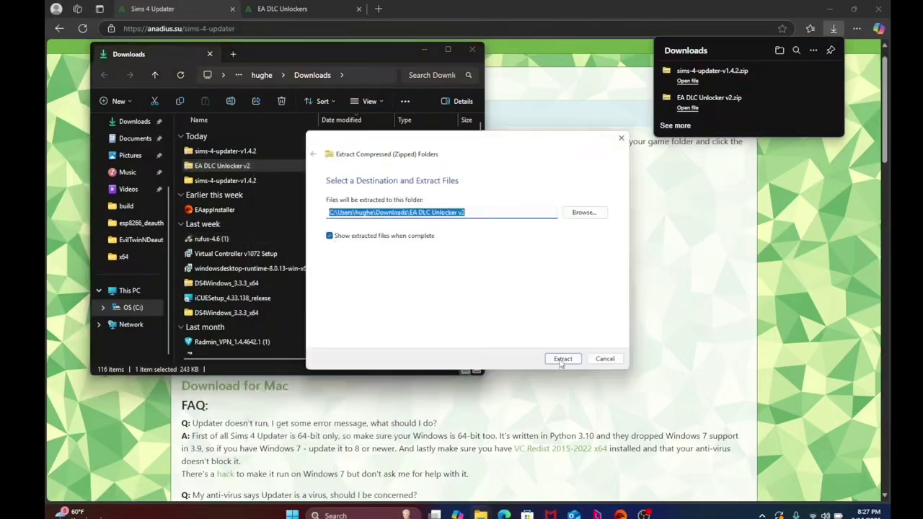
click(562, 359)
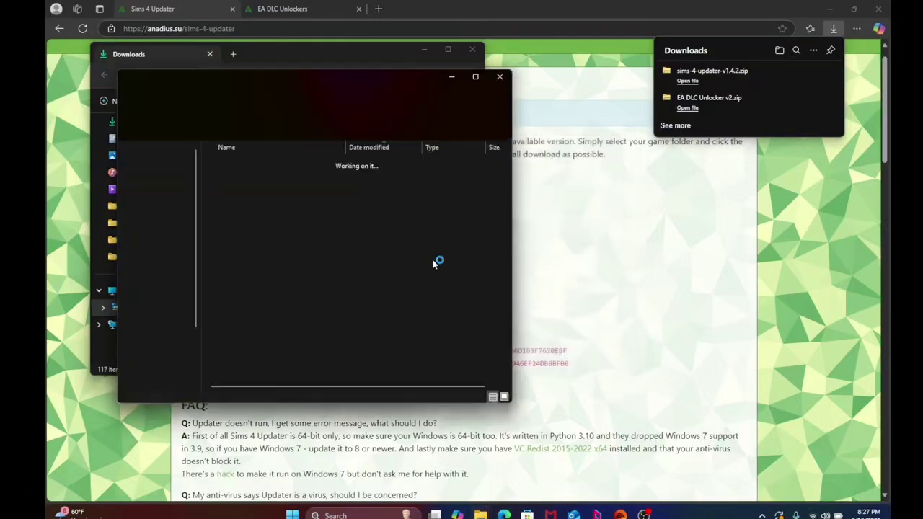
click(476, 52)
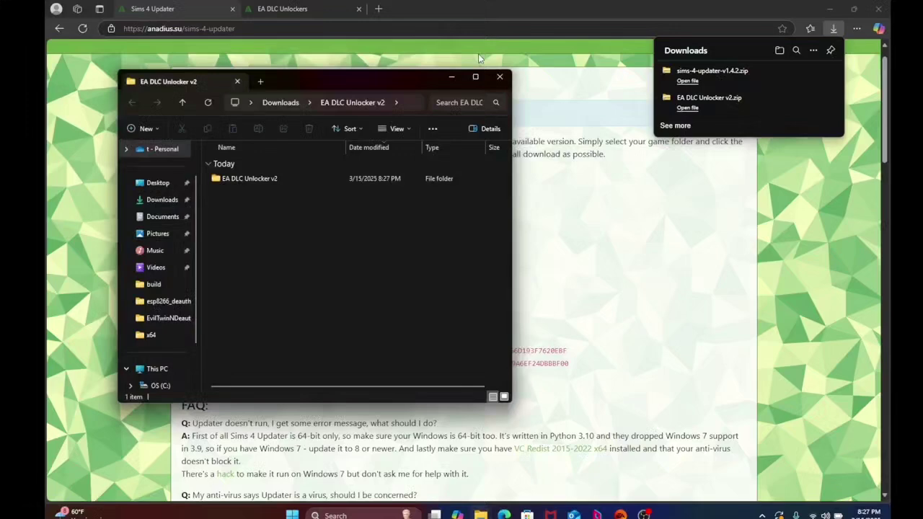
- Open the inner EA DLC Unlocker v2 folder and examine its files and the origin and ea_app subfolders
double_click(277, 181)
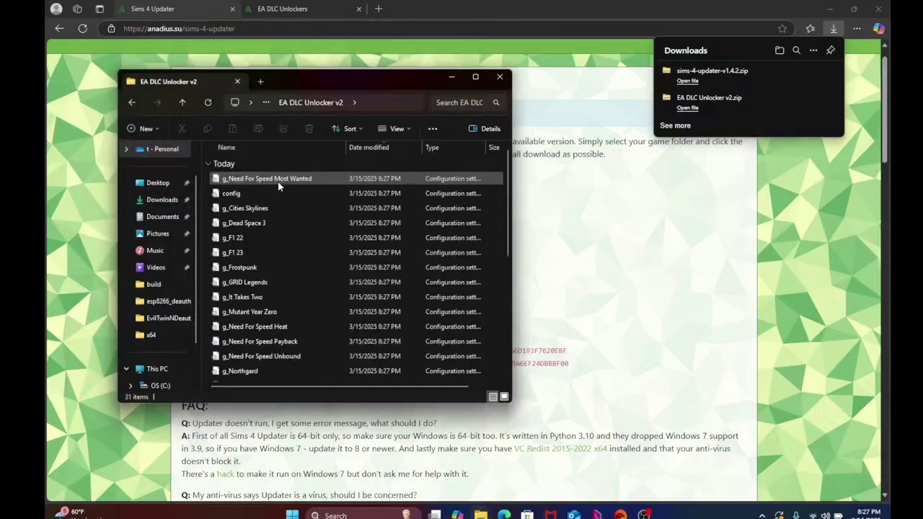
scroll(302, 281, down, 5)
scroll(301, 282, down, 3)
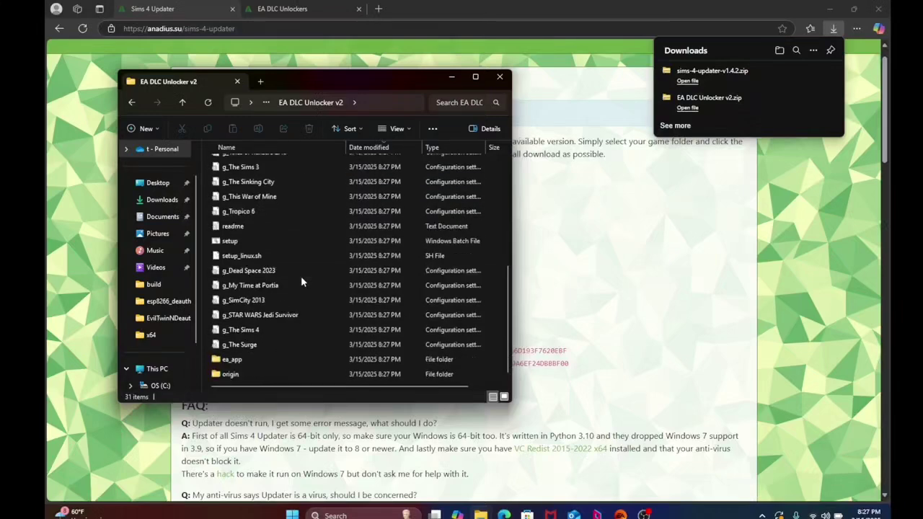
scroll(332, 274, up, 5)
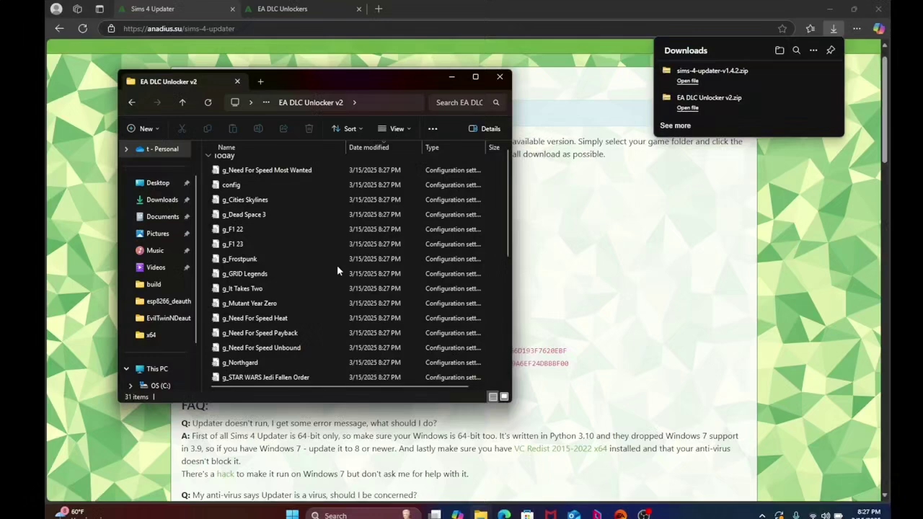
scroll(337, 270, down, 5)
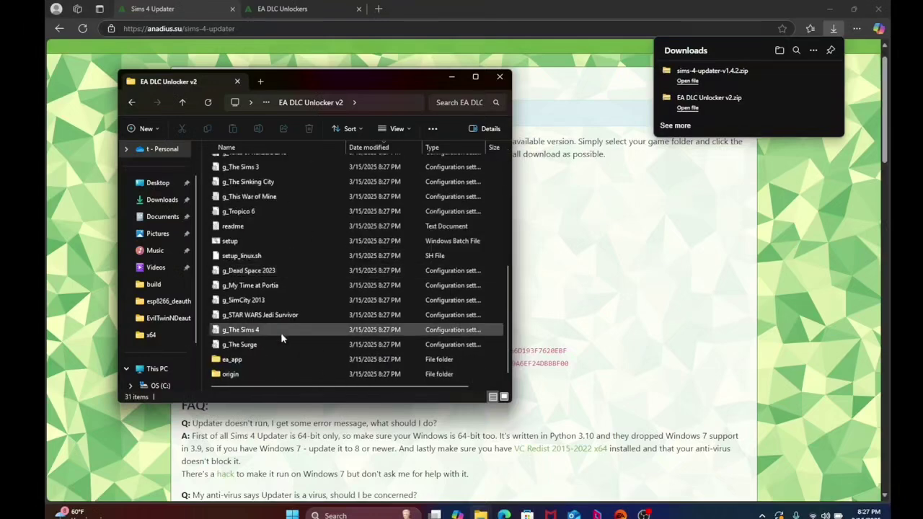
click(269, 361)
double_click(258, 374)
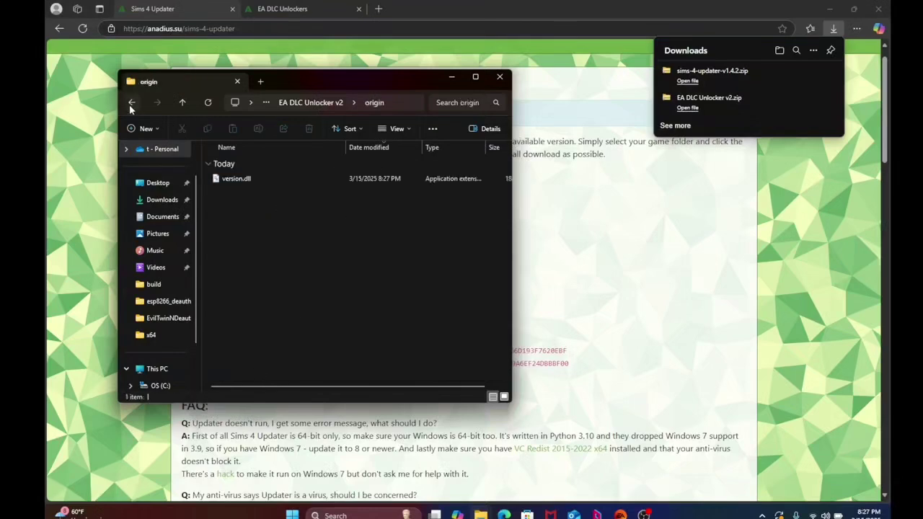
click(132, 102)
double_click(247, 362)
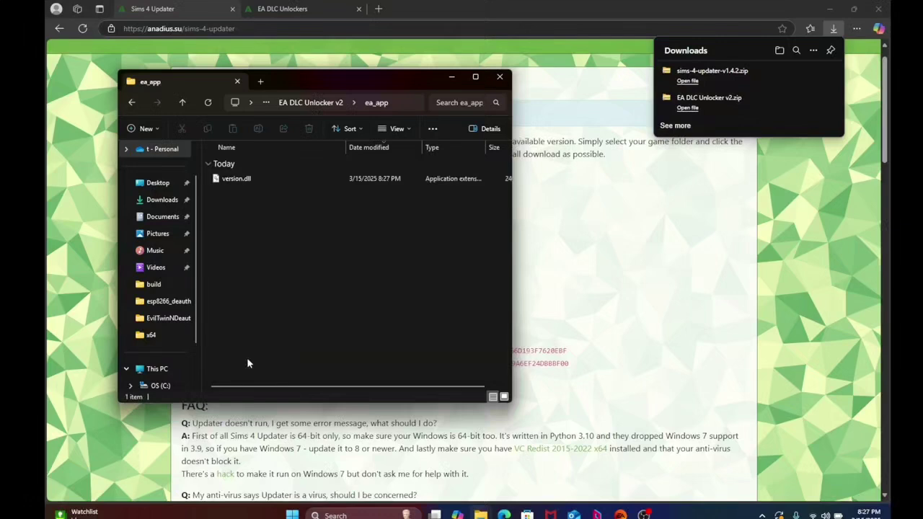
click(132, 103)
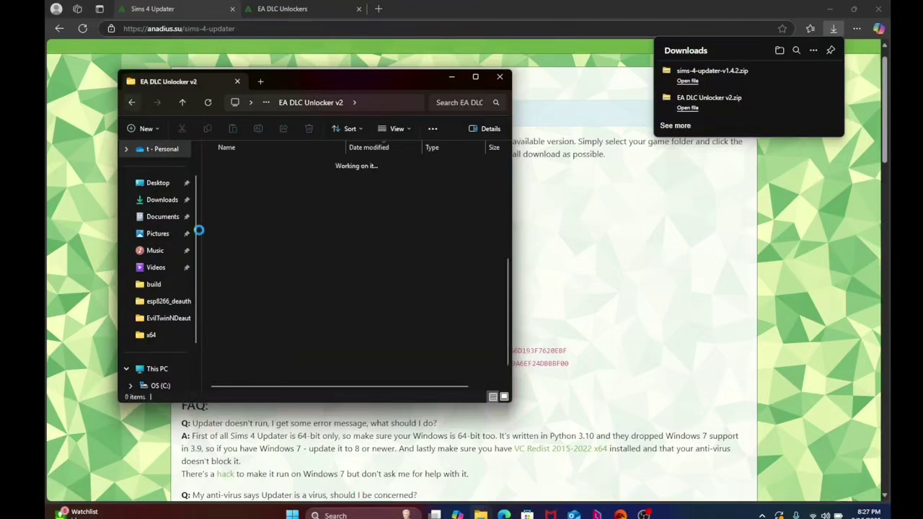
- Run the EA DLC Unlocker setup batch file past the SmartScreen block and install the unlocker with administrator rights
double_click(248, 257)
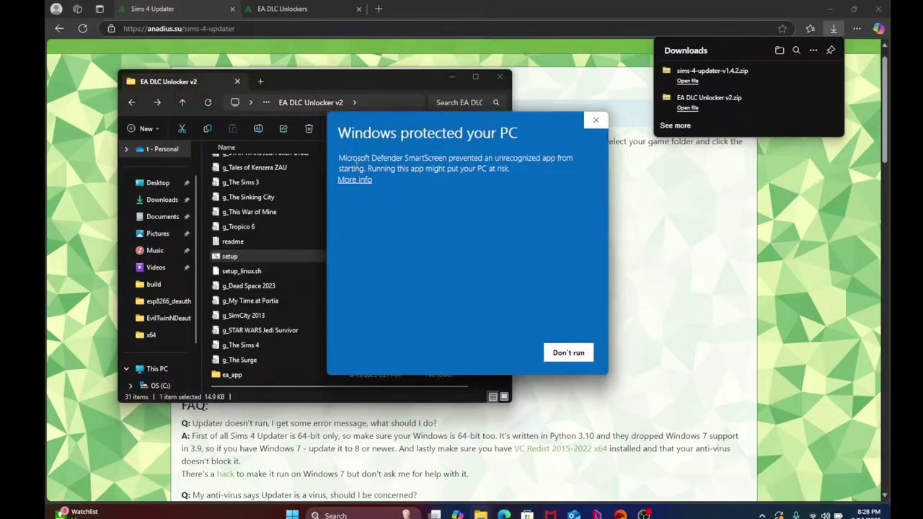
click(355, 180)
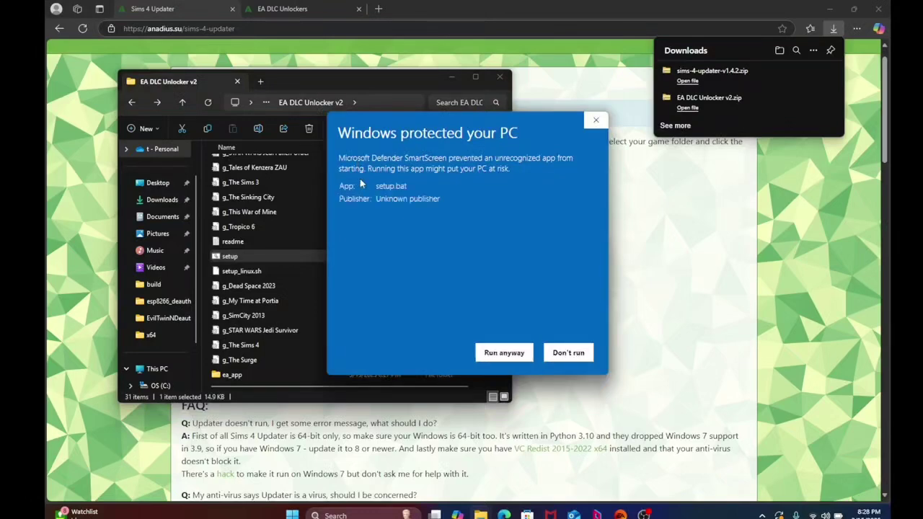
click(504, 353)
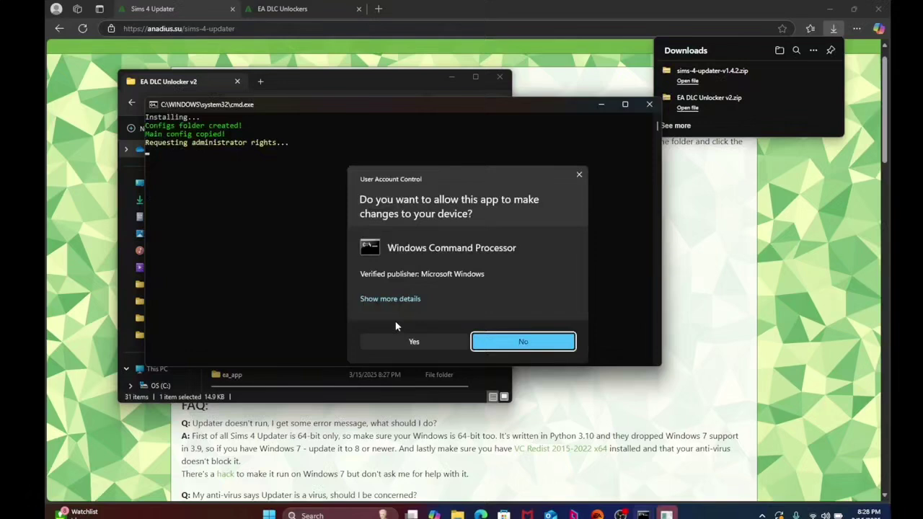
click(411, 342)
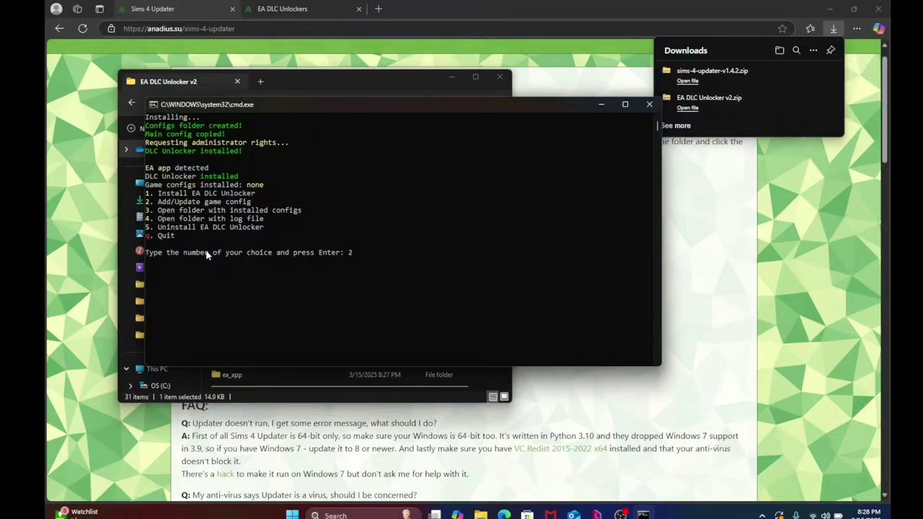
- Add the Cities Skylines and Dead Space 2023 game configs to the EA DLC Unlocker
key(Return)
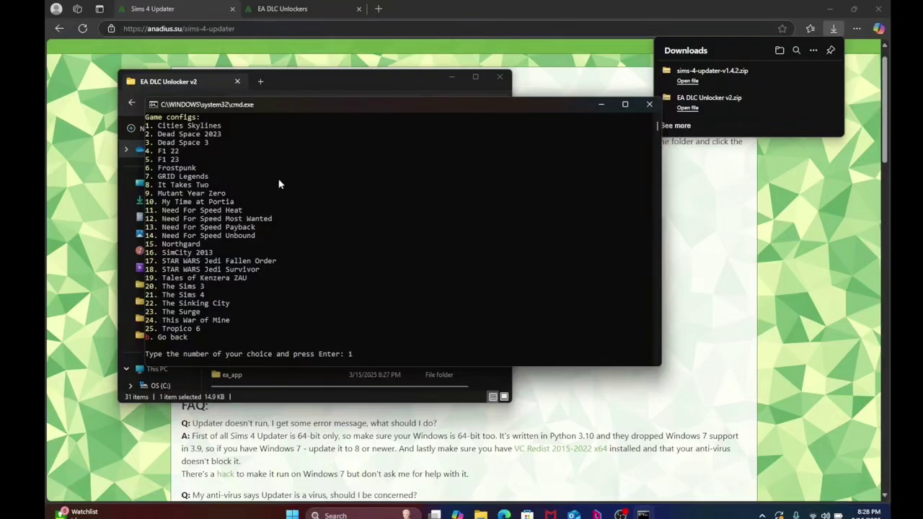
text(1)
key(Return)
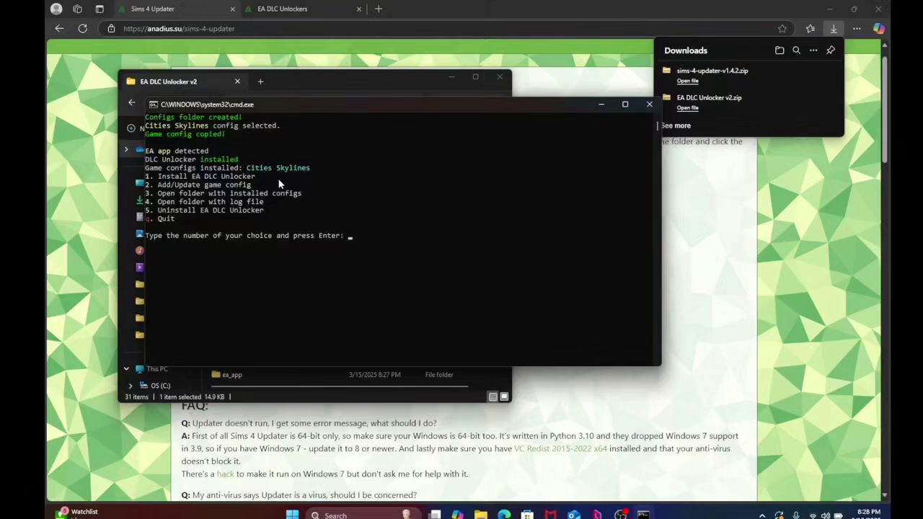
text(2)
key(Return)
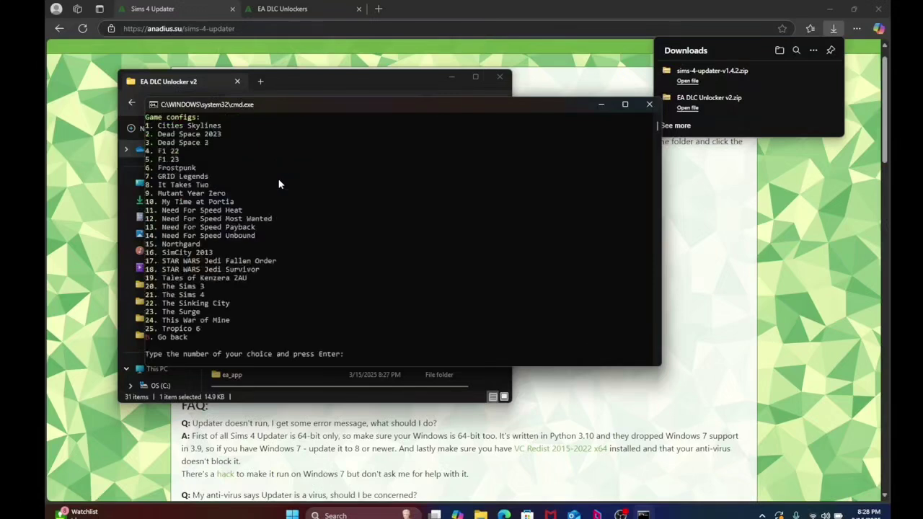
text(2)
key(Return)
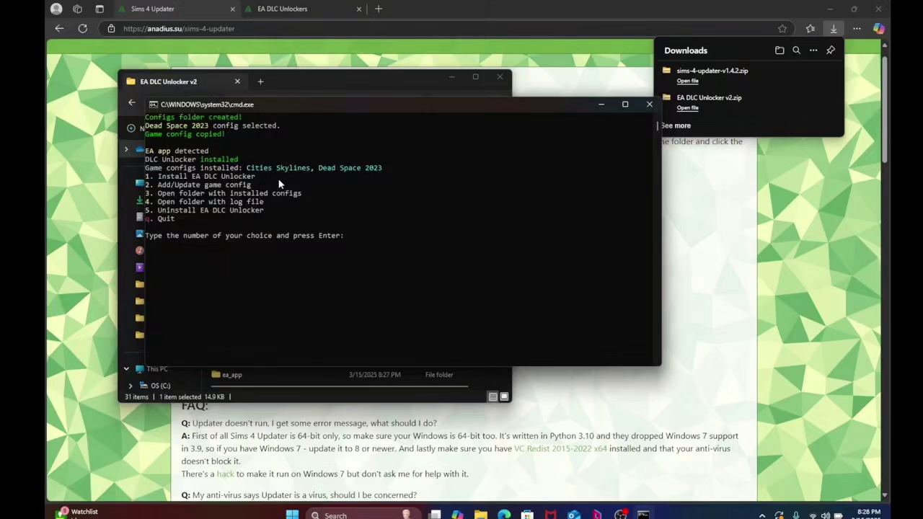
- Add the Dead Space 3 and F1 22 game configs, and close the setup console and its folder window
text(2)
key(Return)
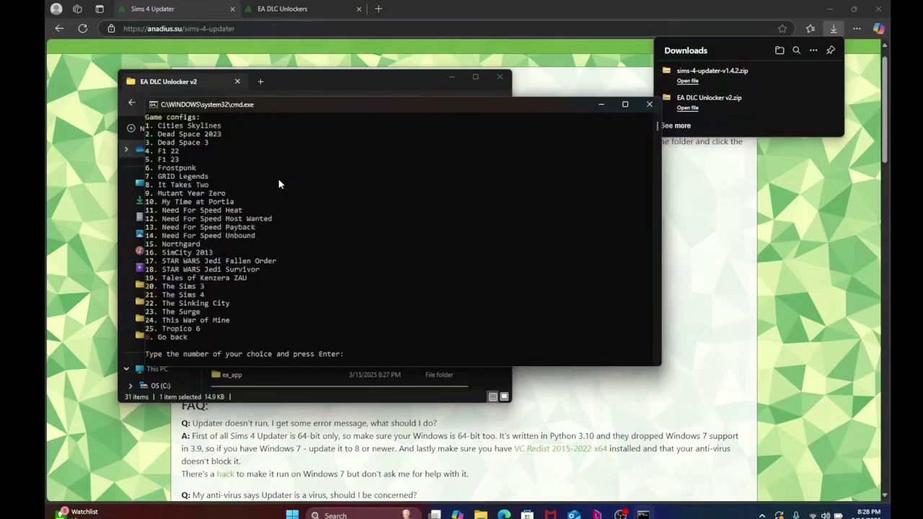
text(3)
key(Return)
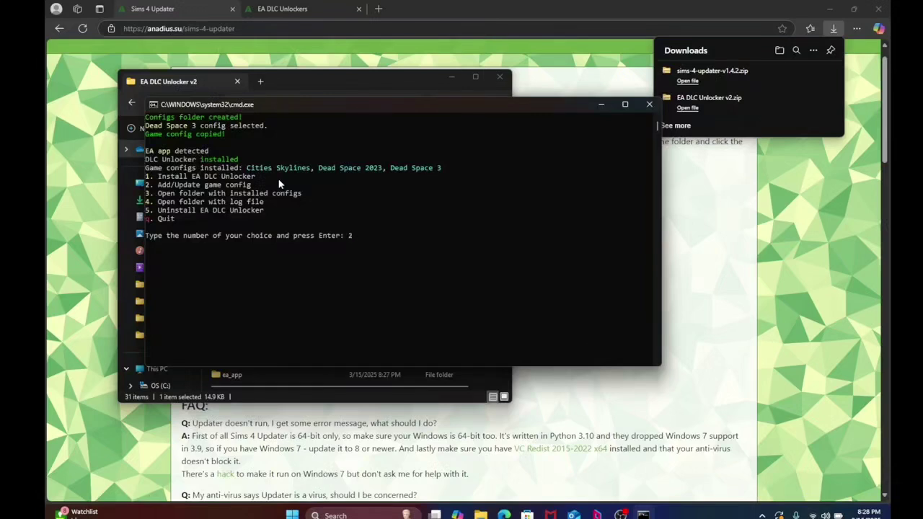
text(2)
key(Return)
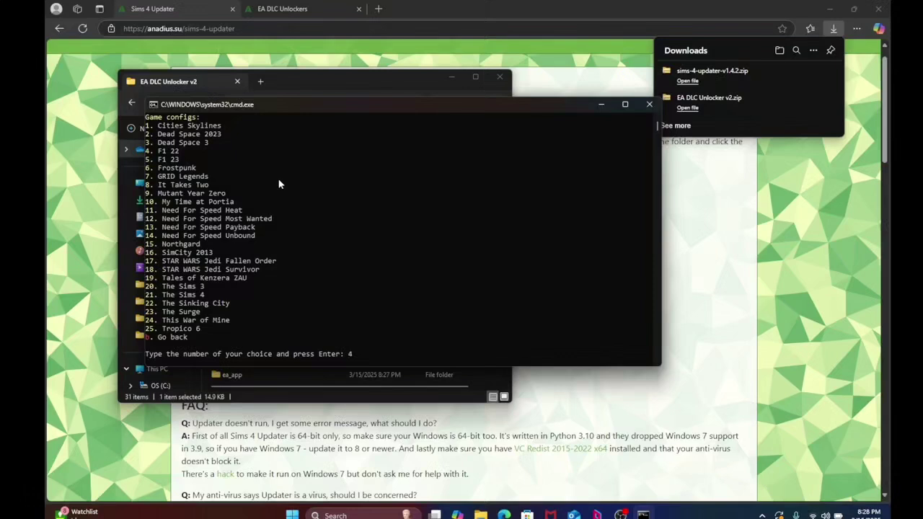
text(4)
key(Return)
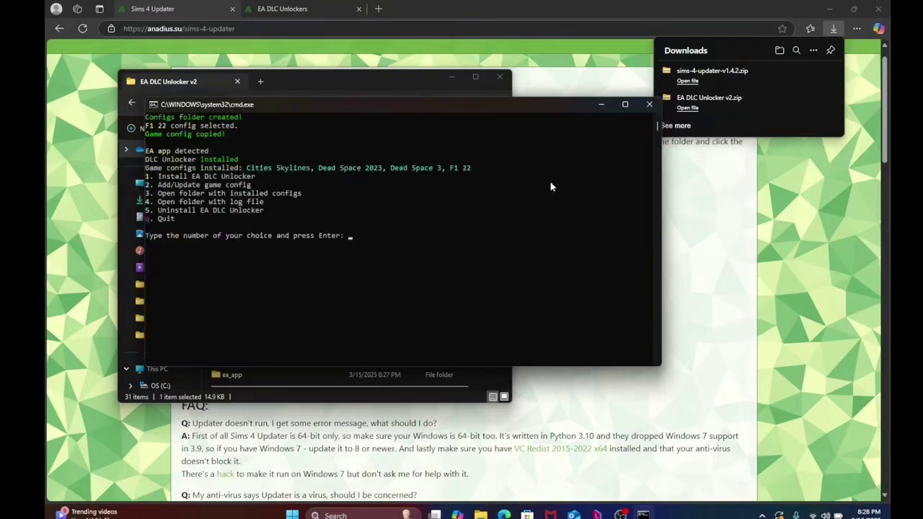
click(649, 106)
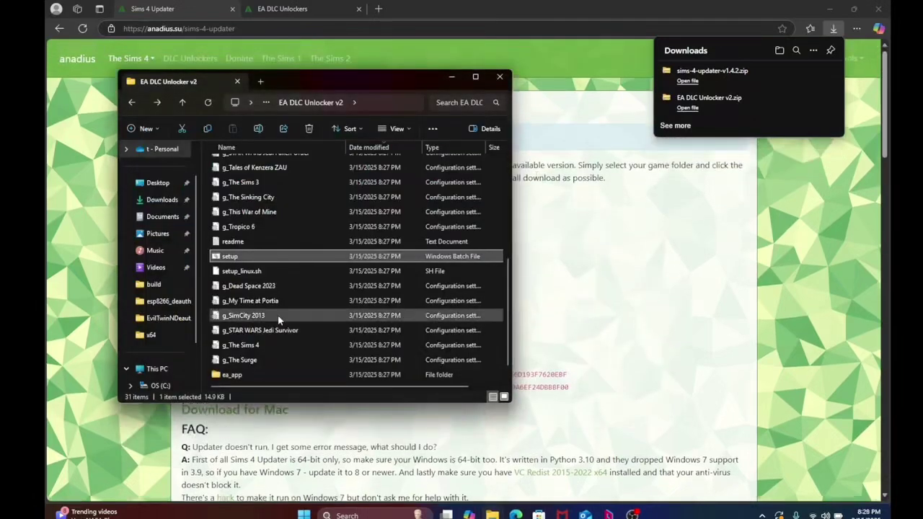
click(499, 78)
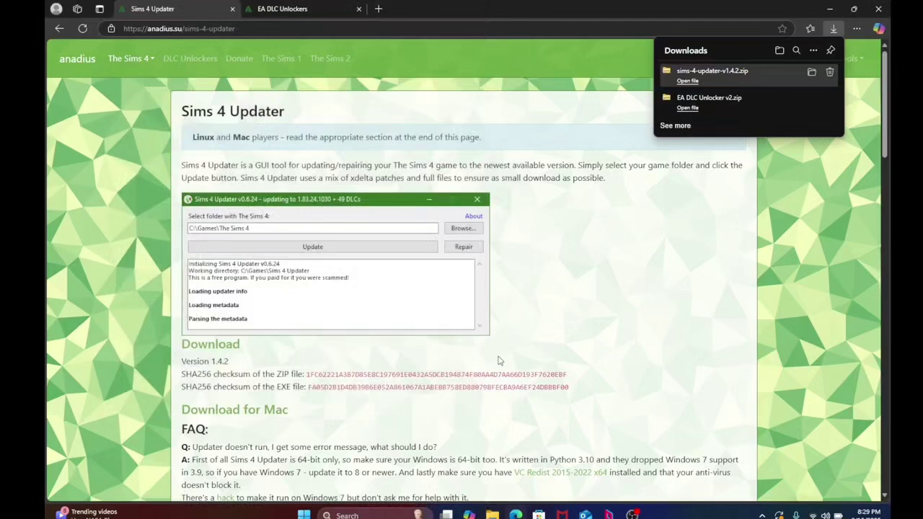
- Launch the sims-4-updater-v1.4.2 application from its extracted folder and dismiss the OneDrive warning and the readme
click(492, 514)
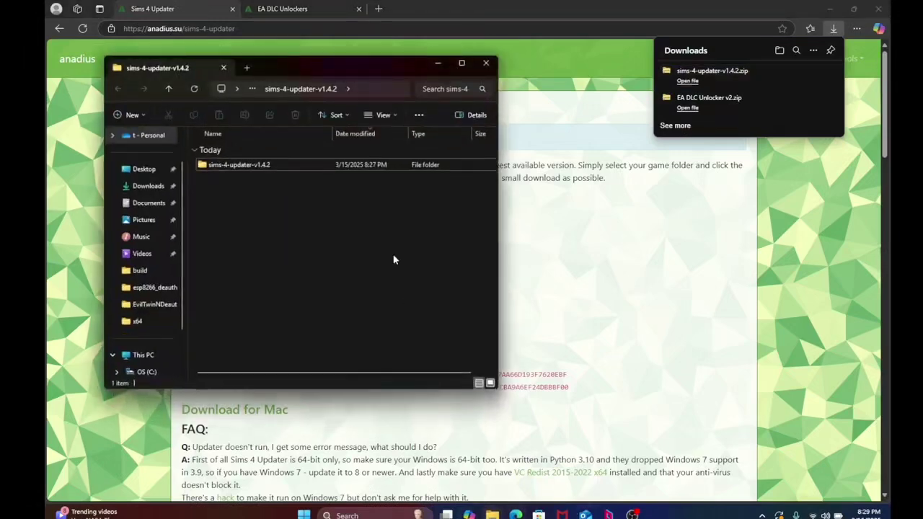
double_click(256, 166)
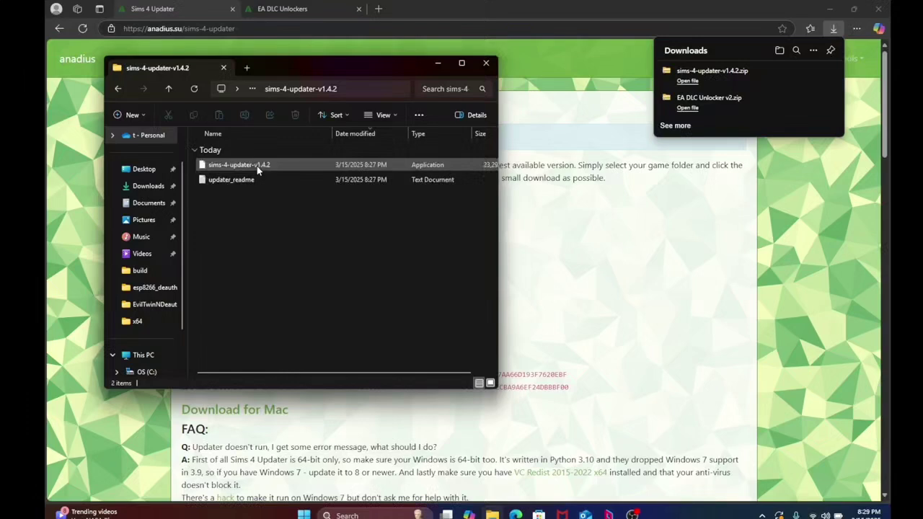
double_click(271, 166)
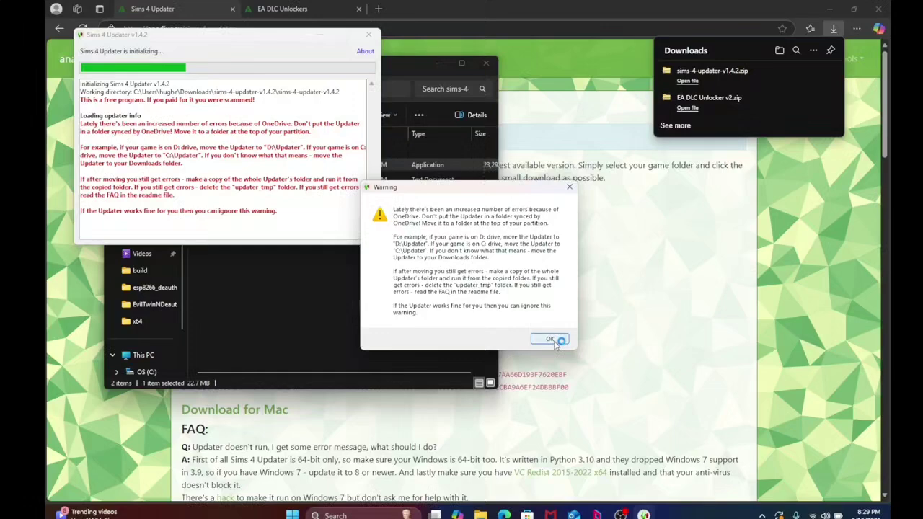
click(551, 338)
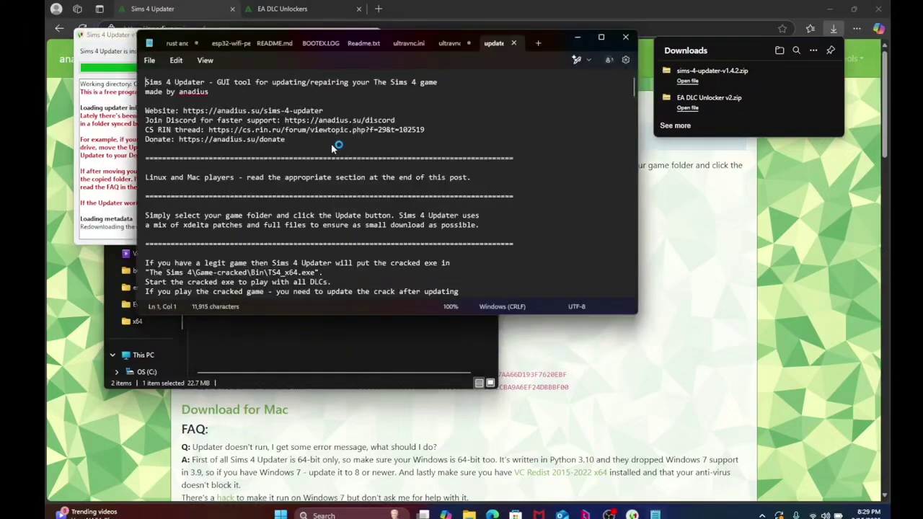
scroll(537, 185, down, 20)
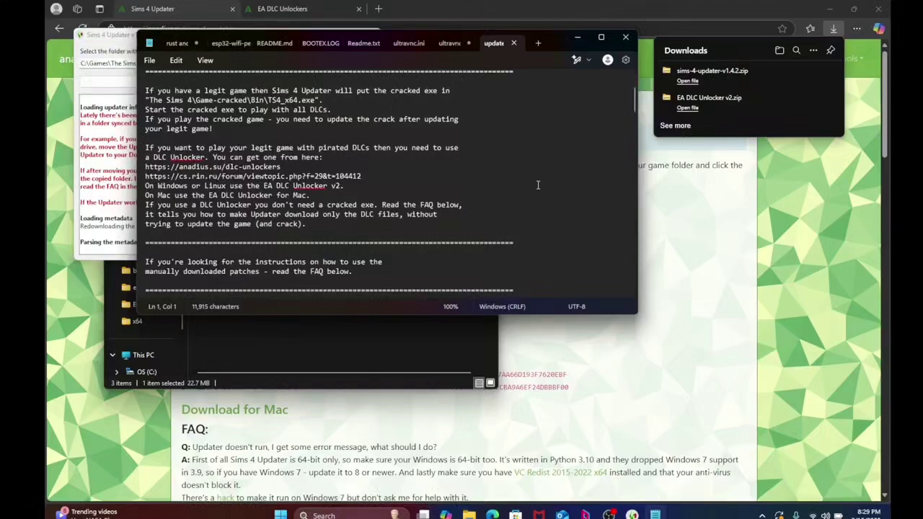
click(626, 37)
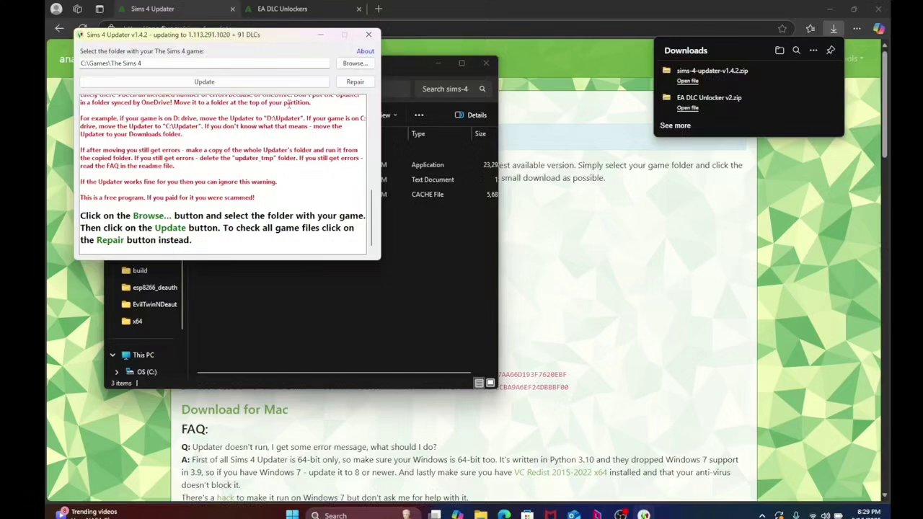
- Start the update for the game path C:\Games\The Sims 4 and select all DLCs for installation
click(306, 84)
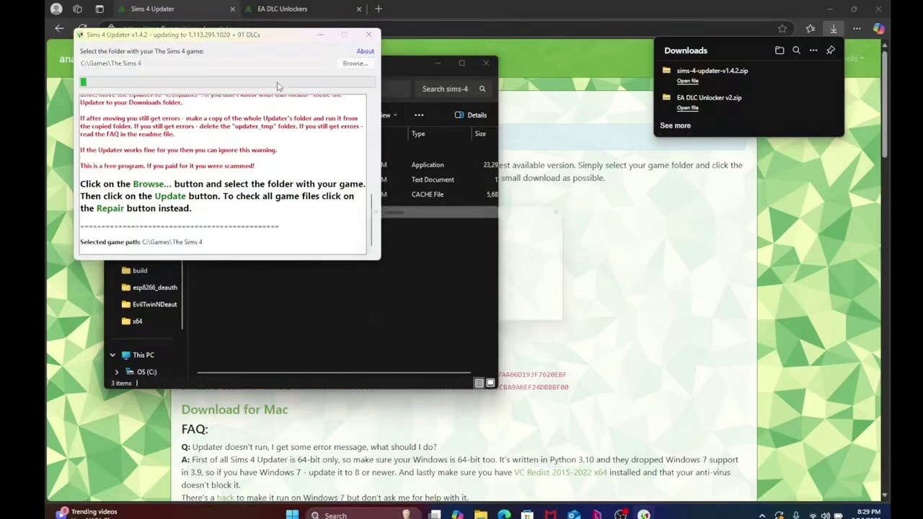
click(512, 320)
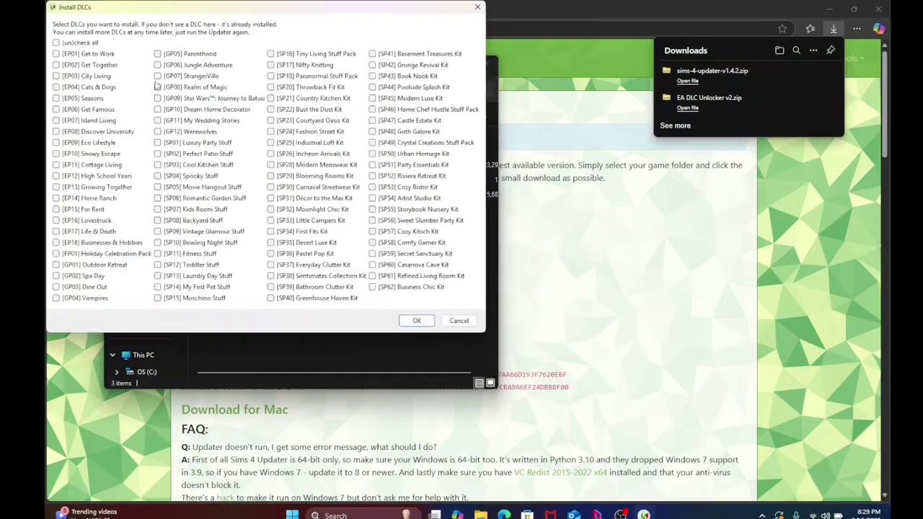
click(57, 42)
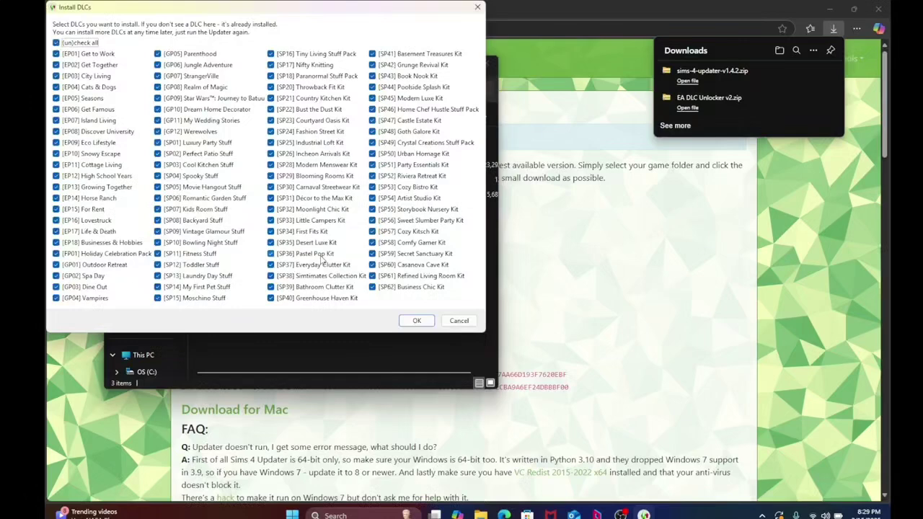